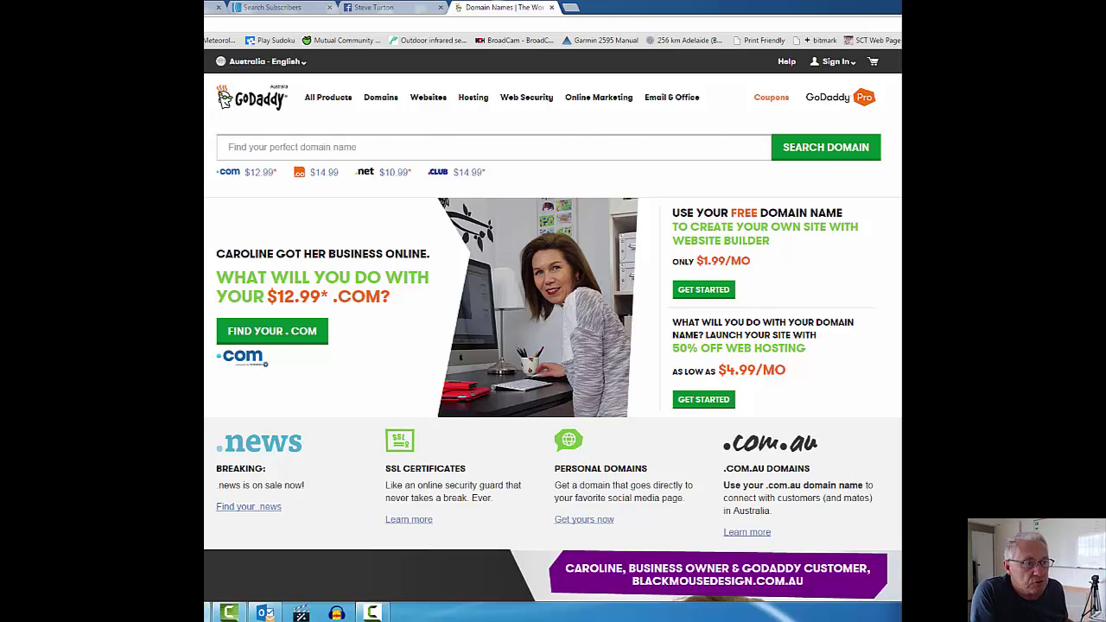
Step: Sign in to the GoDaddy account with the saved credentials and return to the home page
click(834, 62)
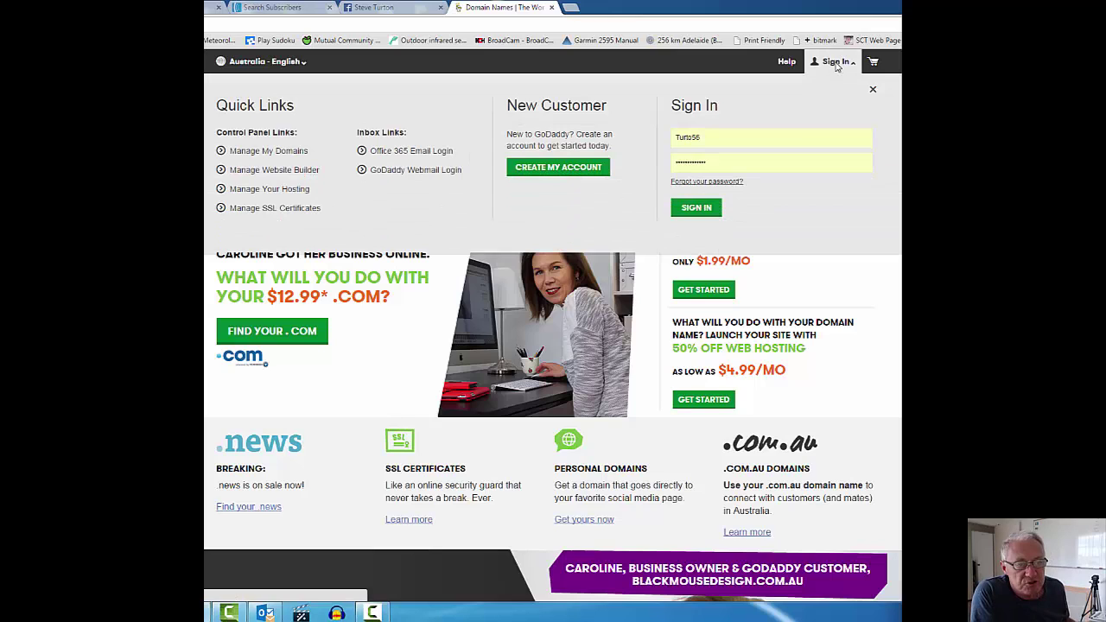
click(696, 209)
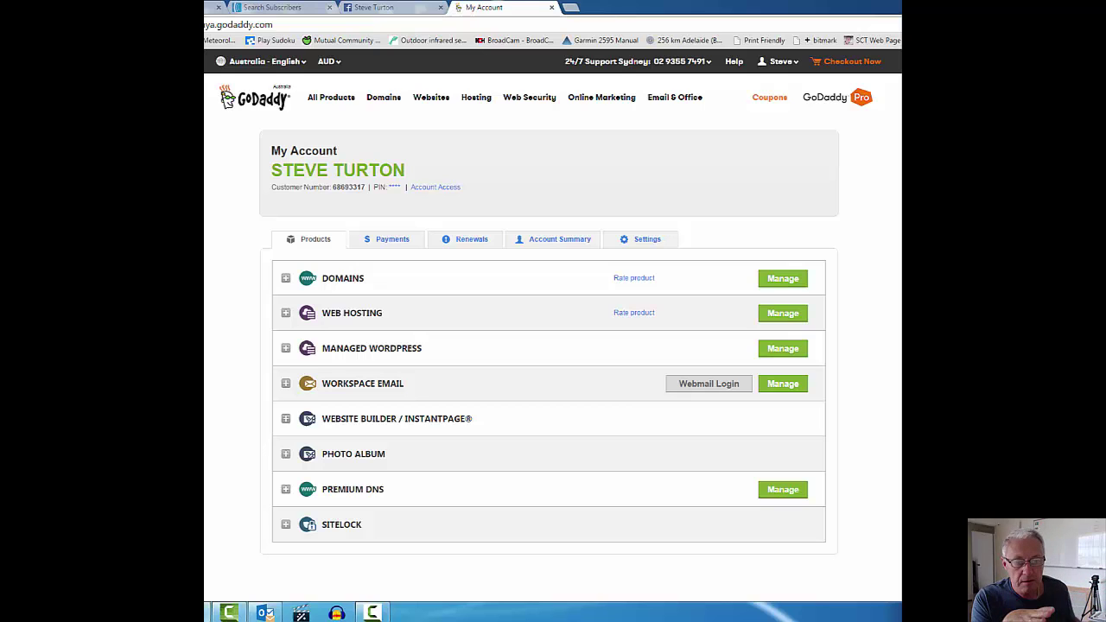
click(271, 108)
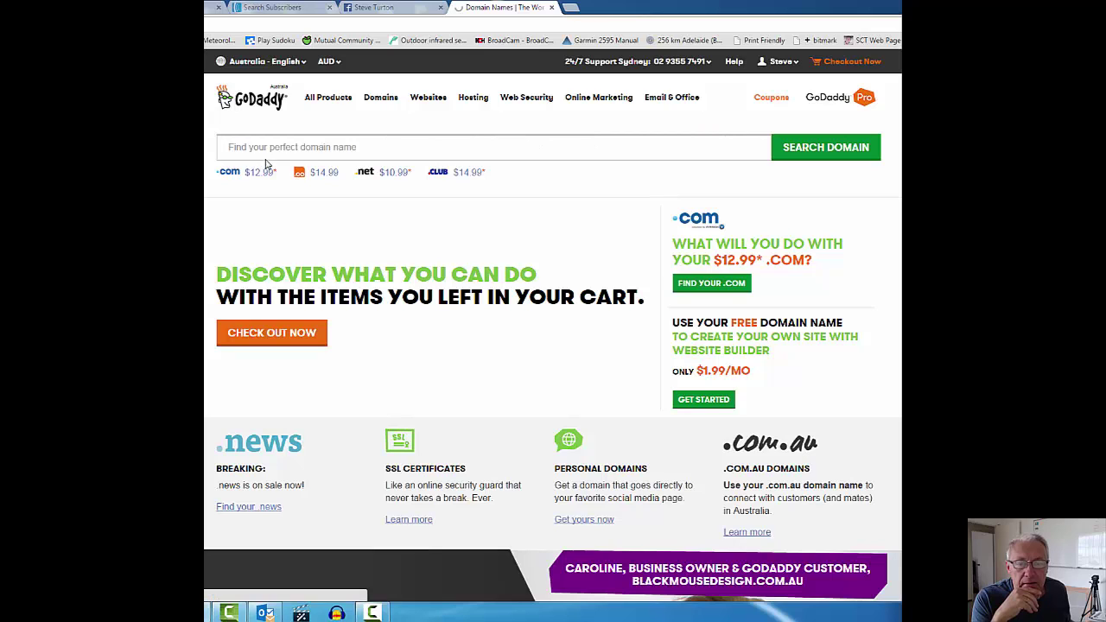
Step: Search for the domain name mobepartner1
click(490, 146)
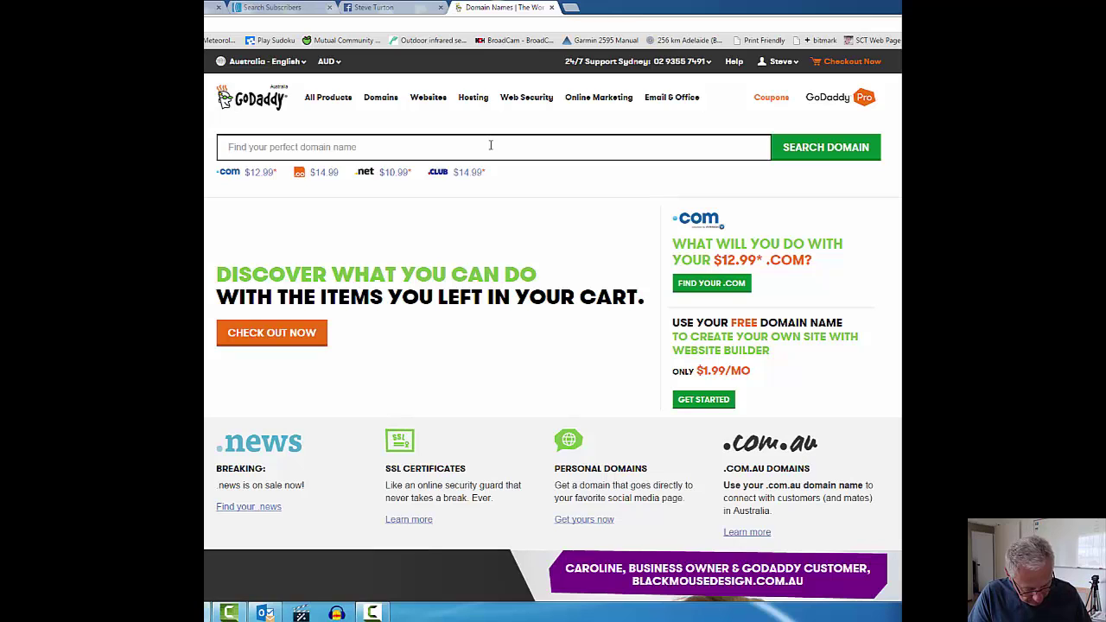
text(mobepartner1)
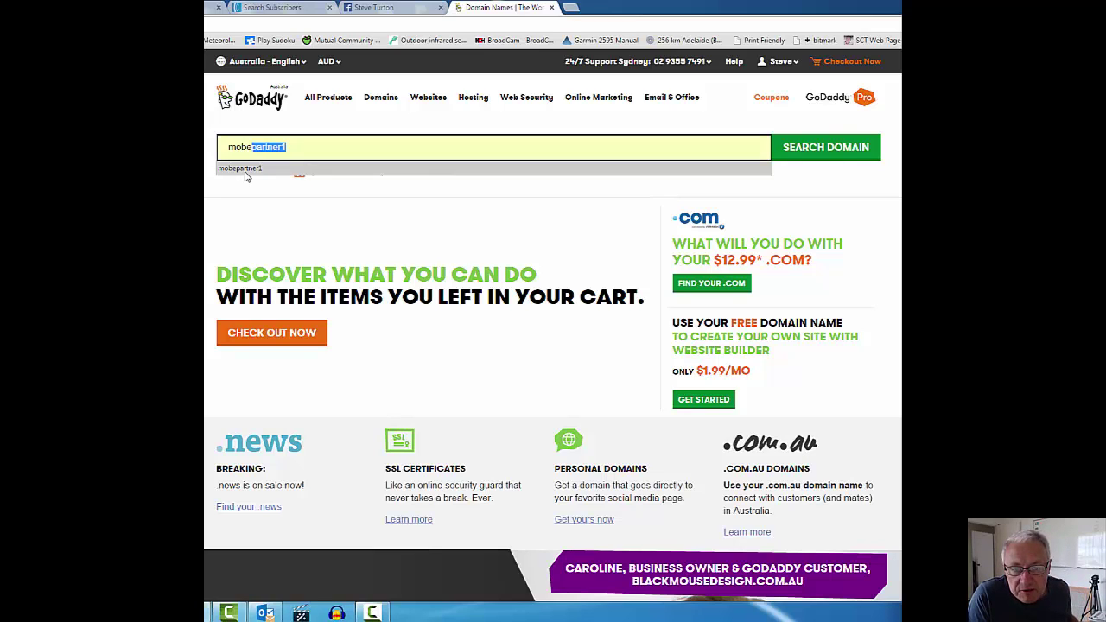
click(246, 169)
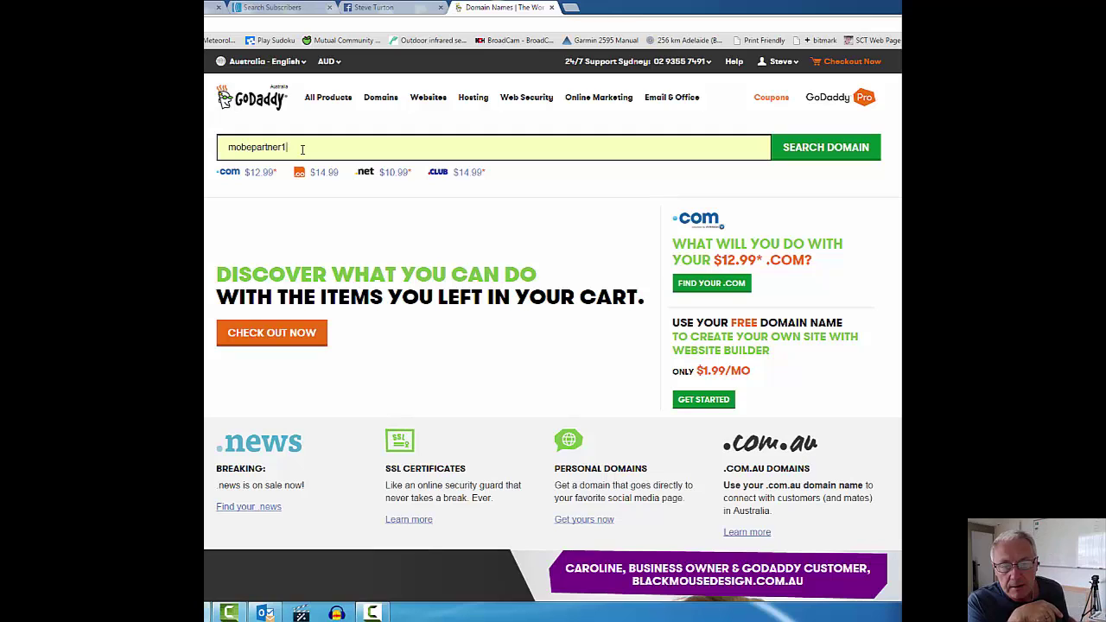
click(815, 150)
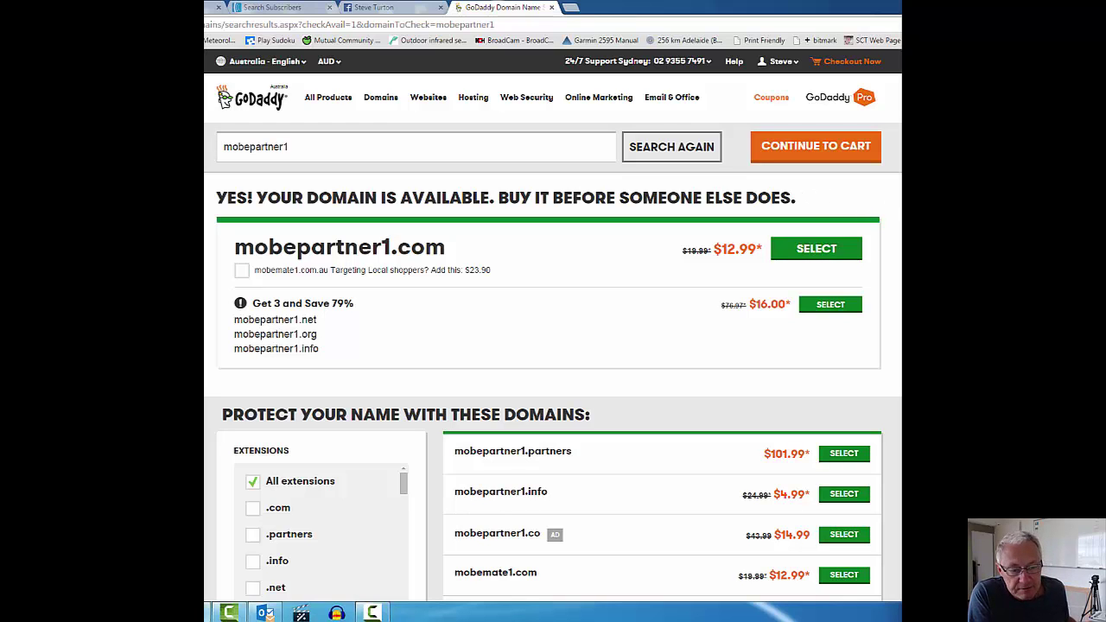
Step: Review the available extensions, choose mobepartner1.com and continue to the cart
scroll(400, 405, down, 2)
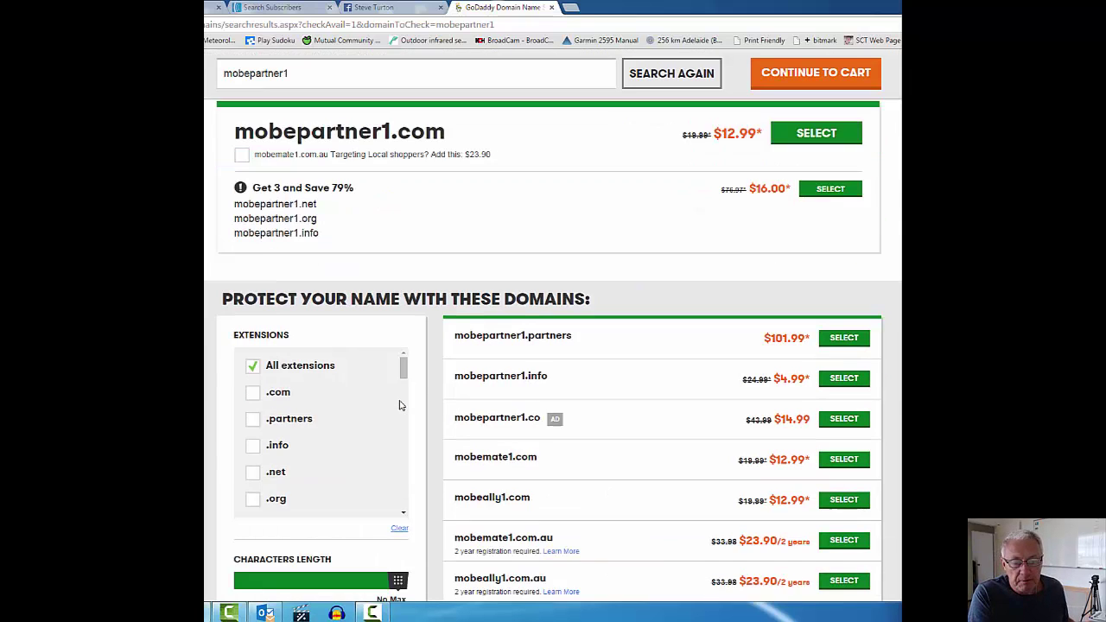
scroll(400, 406, down, 2)
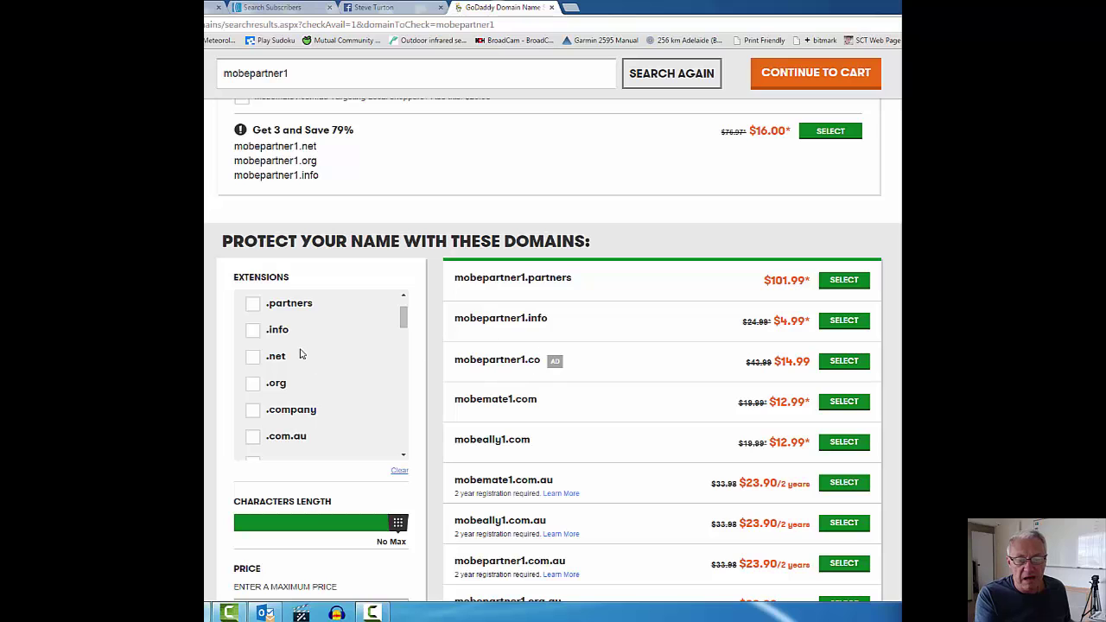
scroll(539, 307, up, 3)
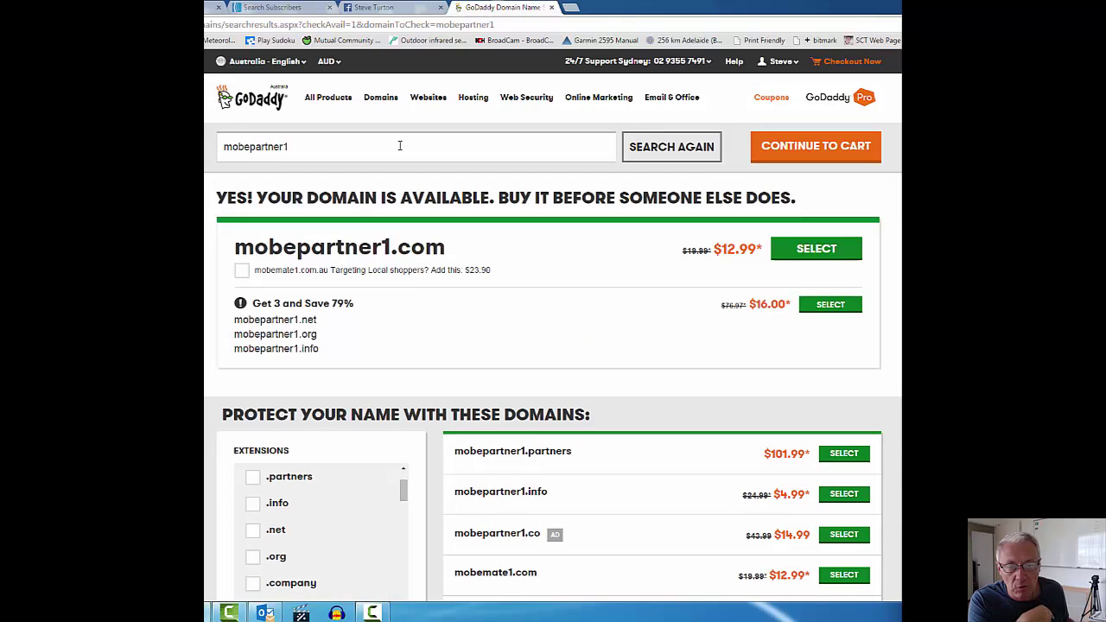
click(809, 149)
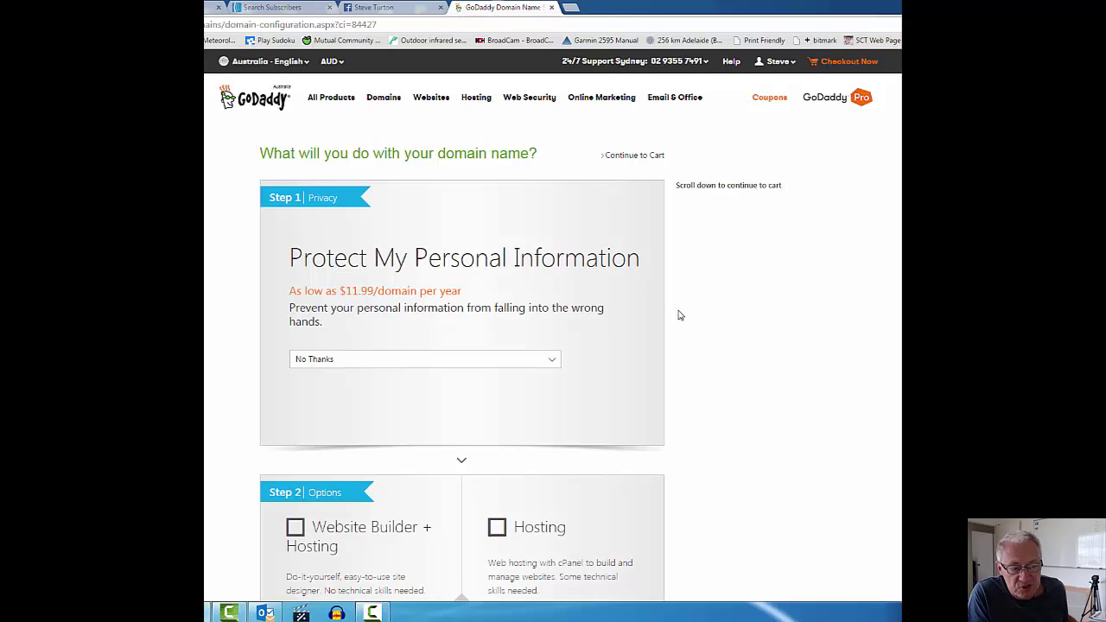
Step: Review the privacy, hosting and email add-ons, leave them all declined and continue to the cart
scroll(753, 370, down, 3)
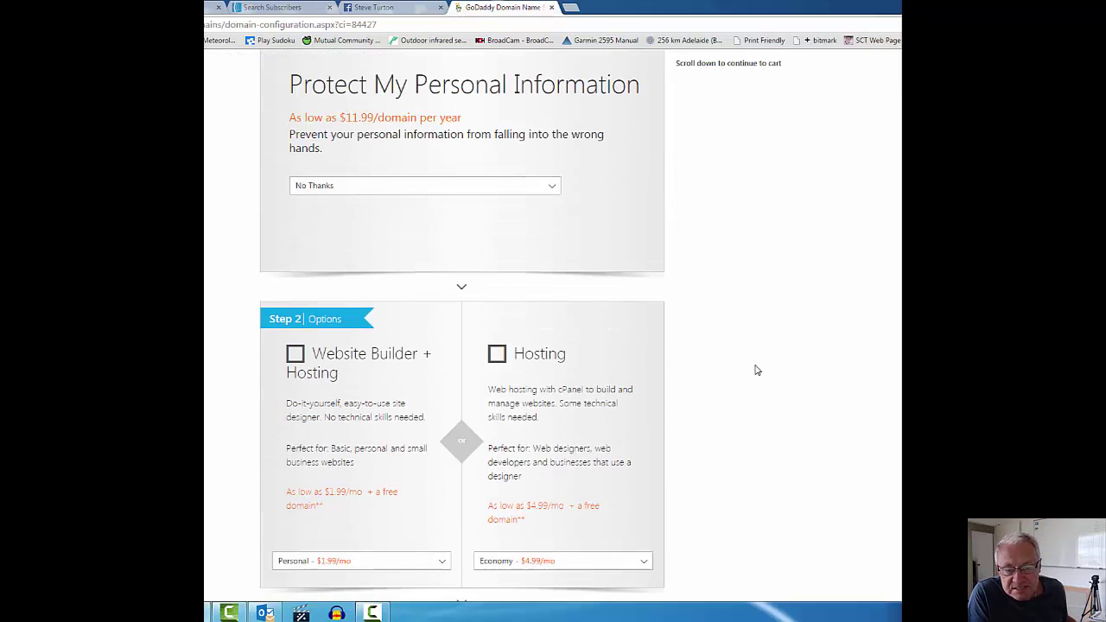
scroll(756, 371, down, 1)
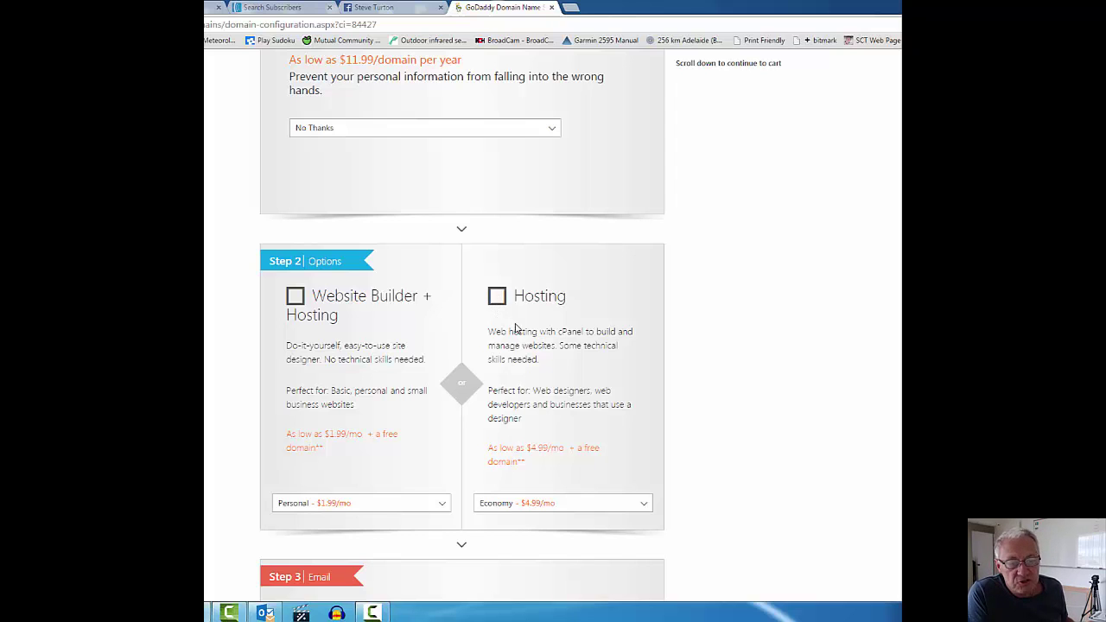
scroll(734, 305, down, 1)
scroll(734, 305, down, 5)
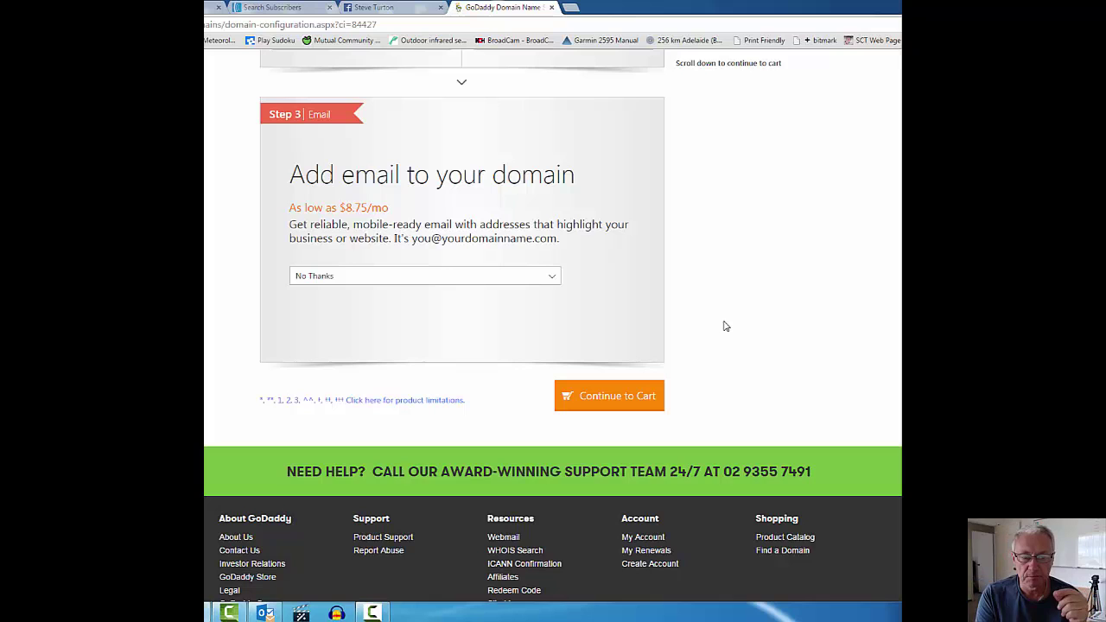
scroll(724, 326, up, 8)
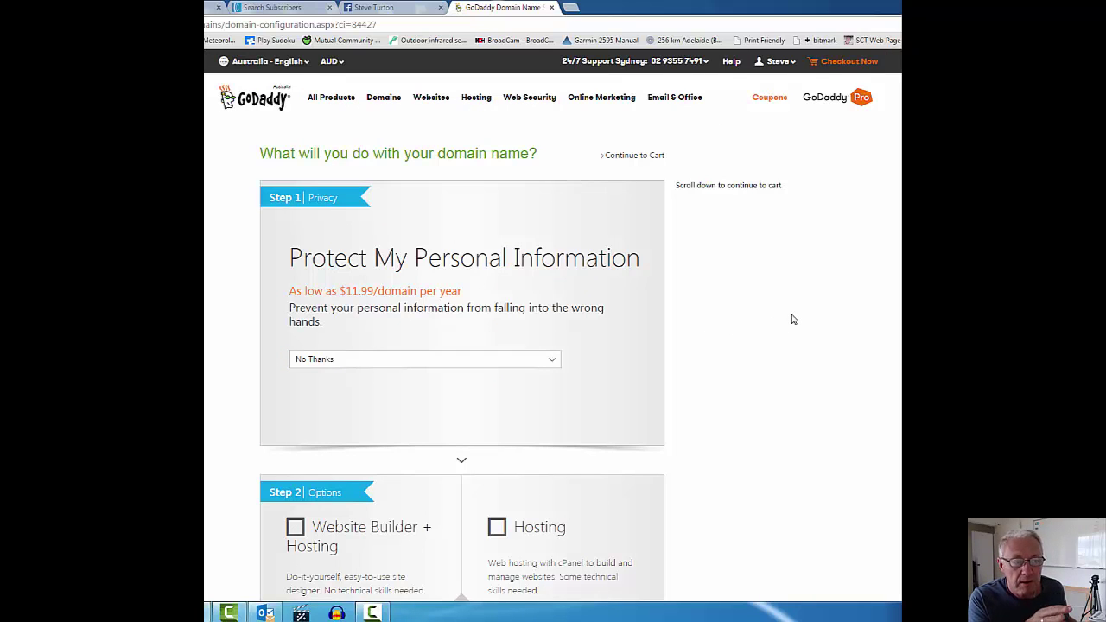
scroll(787, 319, down, 10)
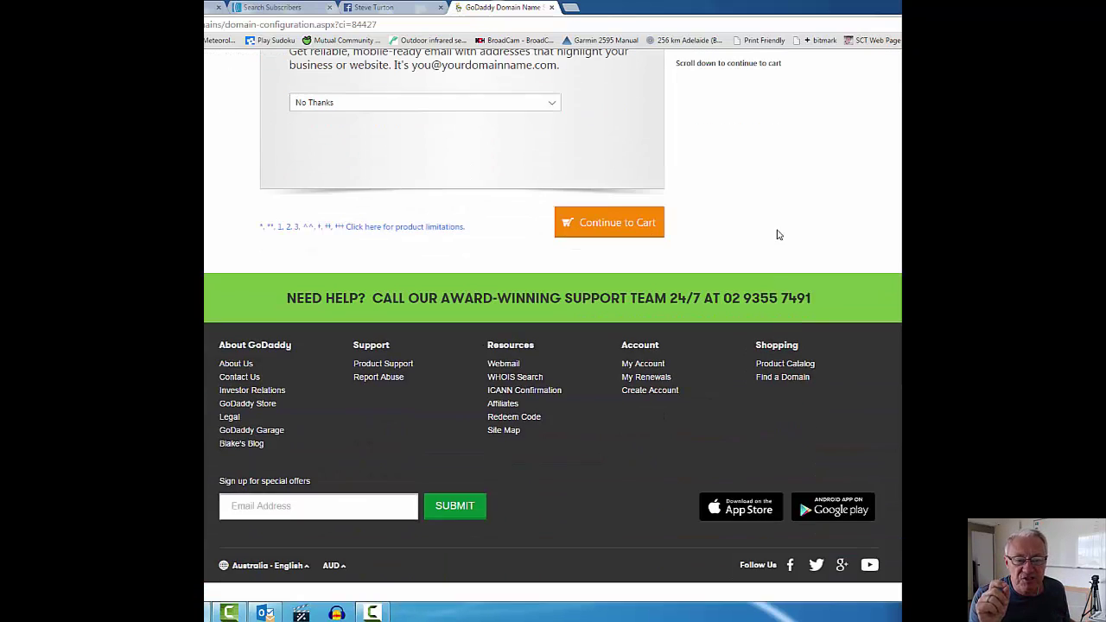
scroll(590, 328, up, 2)
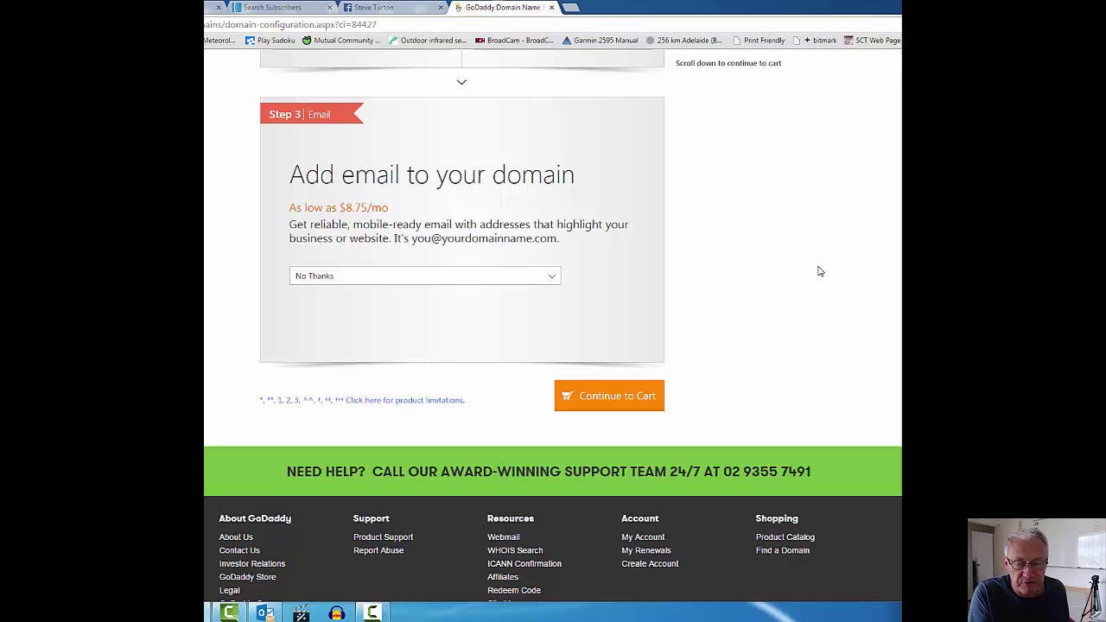
scroll(818, 267, up, 5)
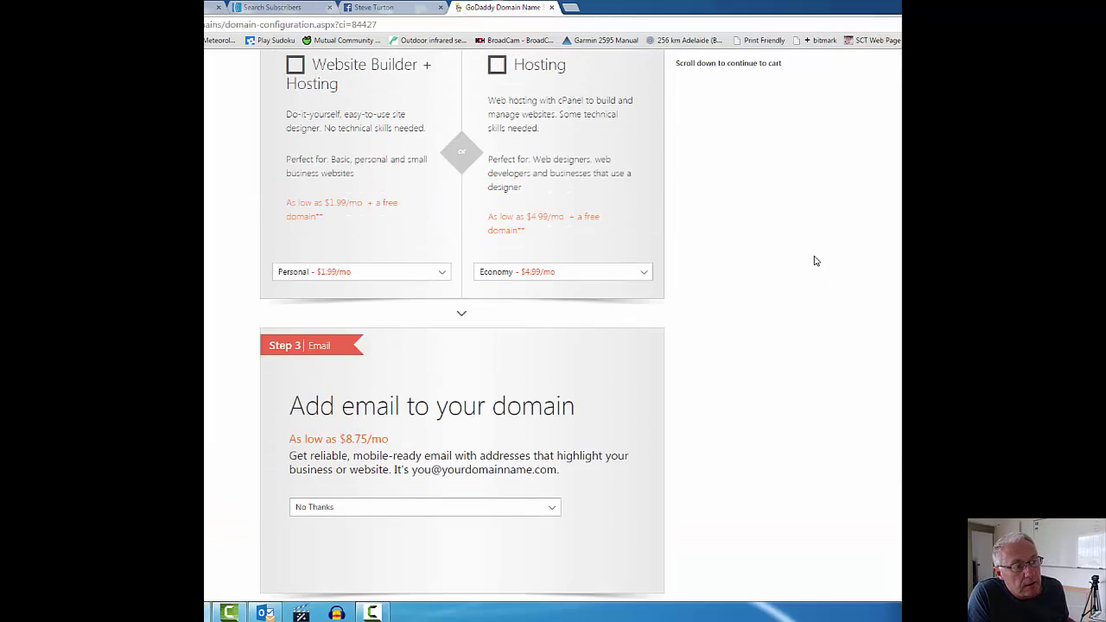
scroll(816, 261, up, 3)
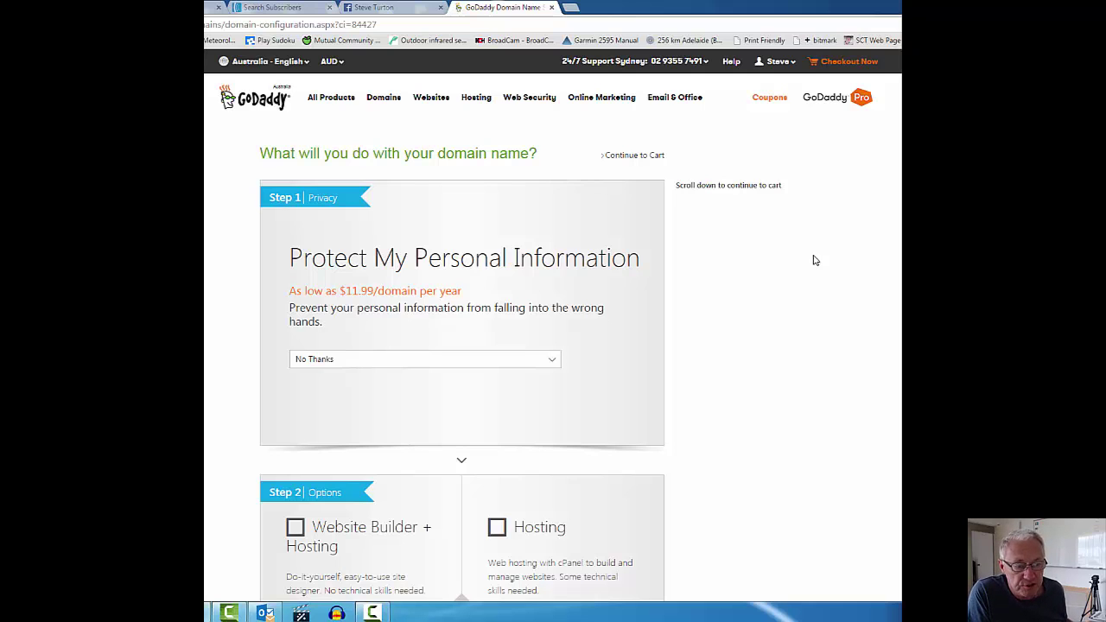
scroll(743, 338, down, 10)
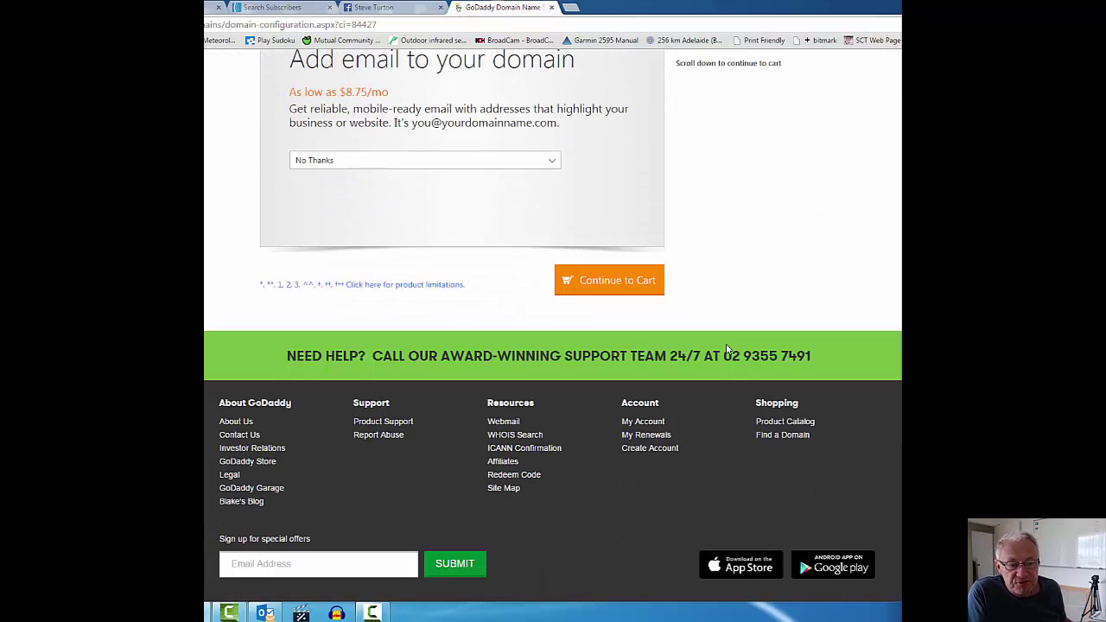
click(616, 289)
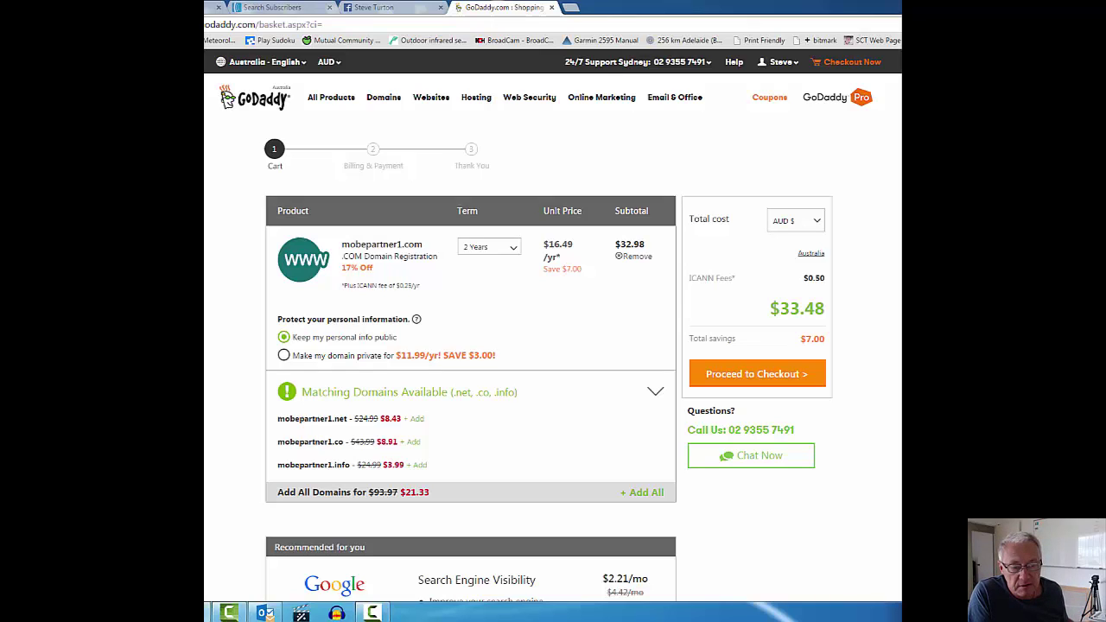
Step: Choose a 2 Years term for the mobepartner1.com registration and proceed to checkout
click(512, 248)
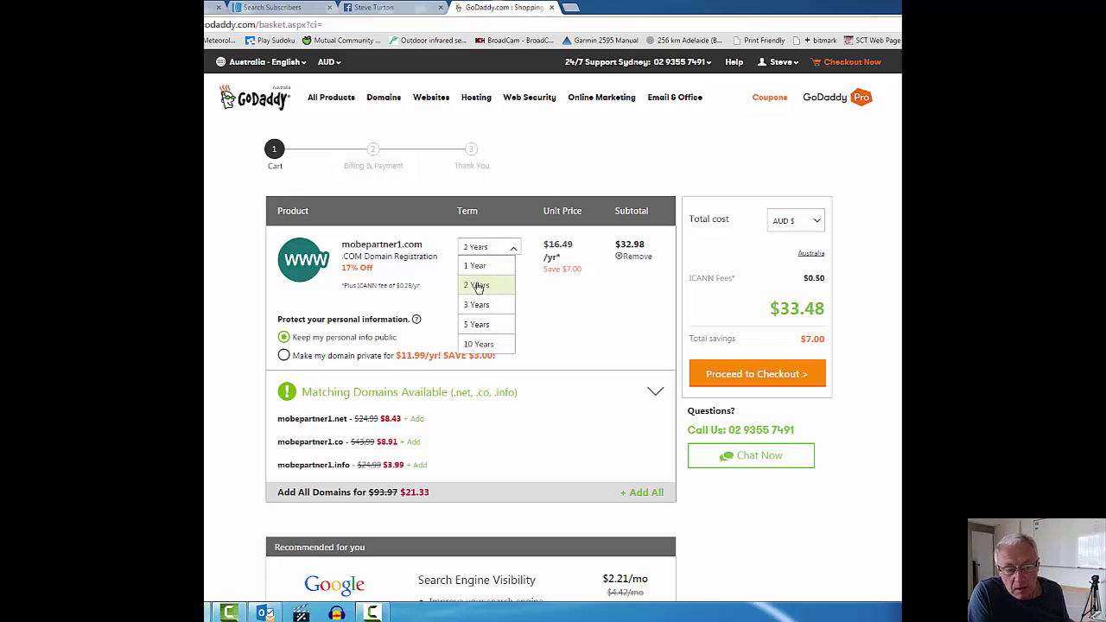
click(482, 288)
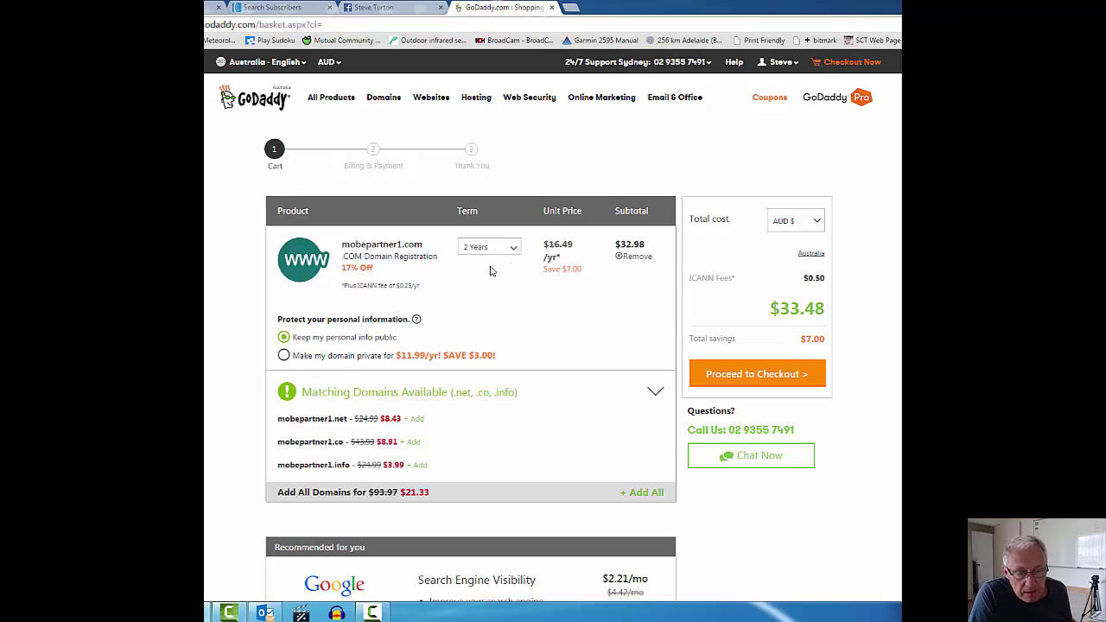
scroll(369, 371, down, 1)
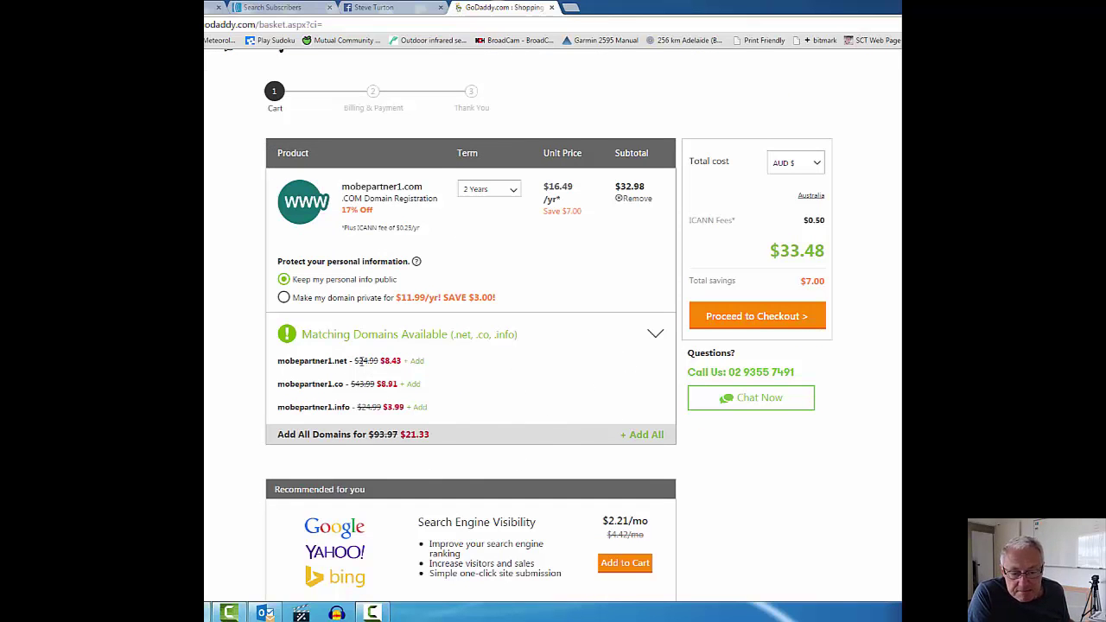
scroll(362, 362, down, 3)
scroll(617, 430, down, 3)
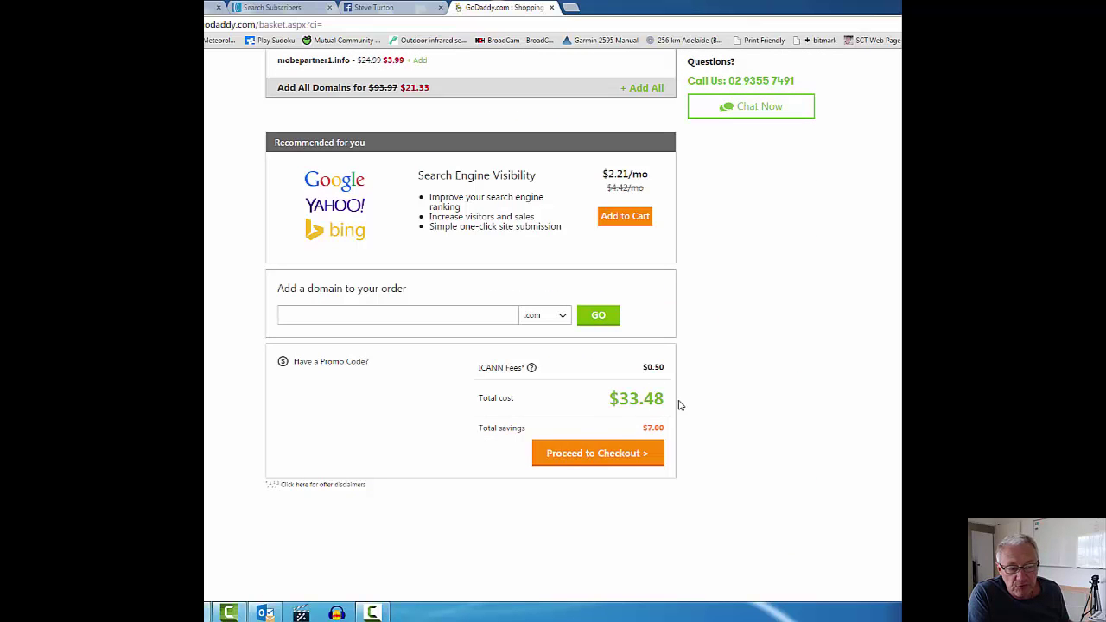
scroll(722, 371, up, 4)
scroll(722, 372, up, 3)
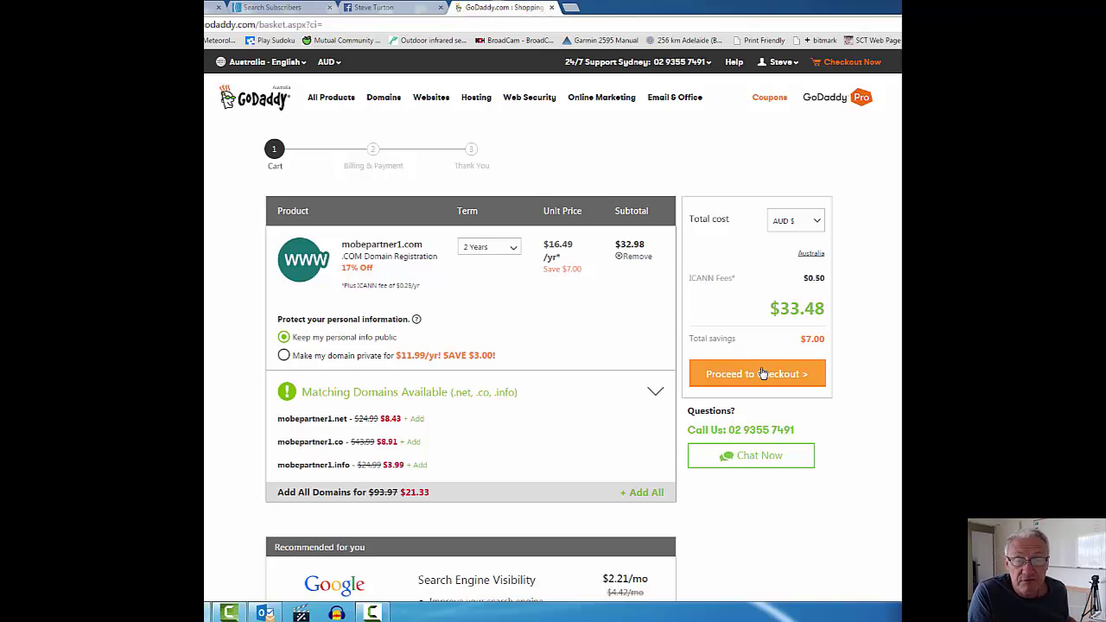
click(763, 373)
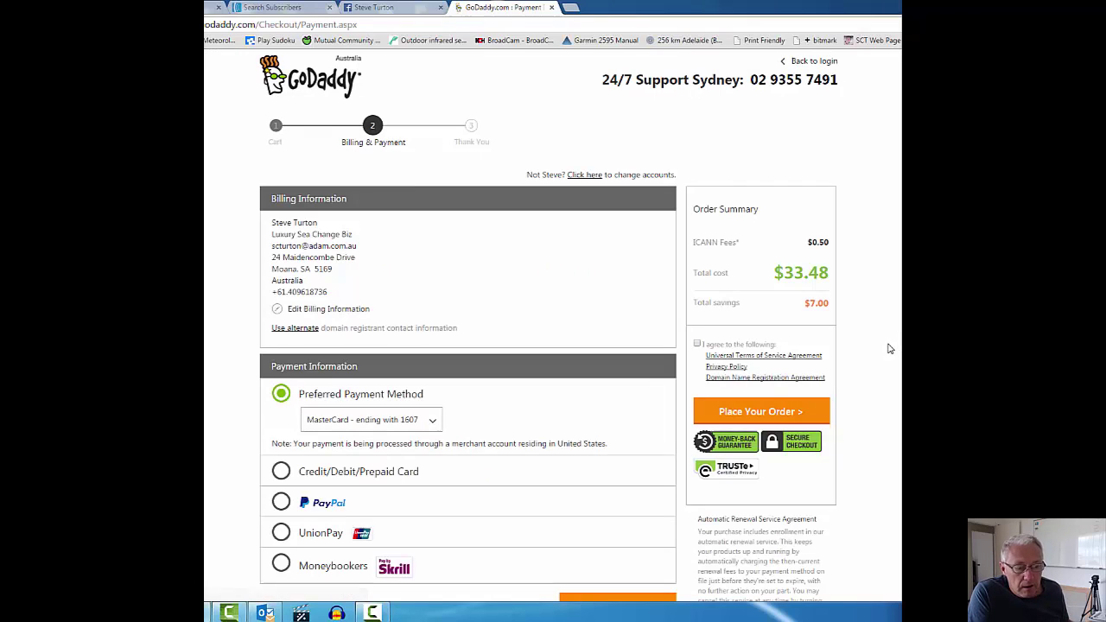
Step: Choose PayPal as the payment method, agree to the terms and submit the order for payment
scroll(890, 348, down, 1)
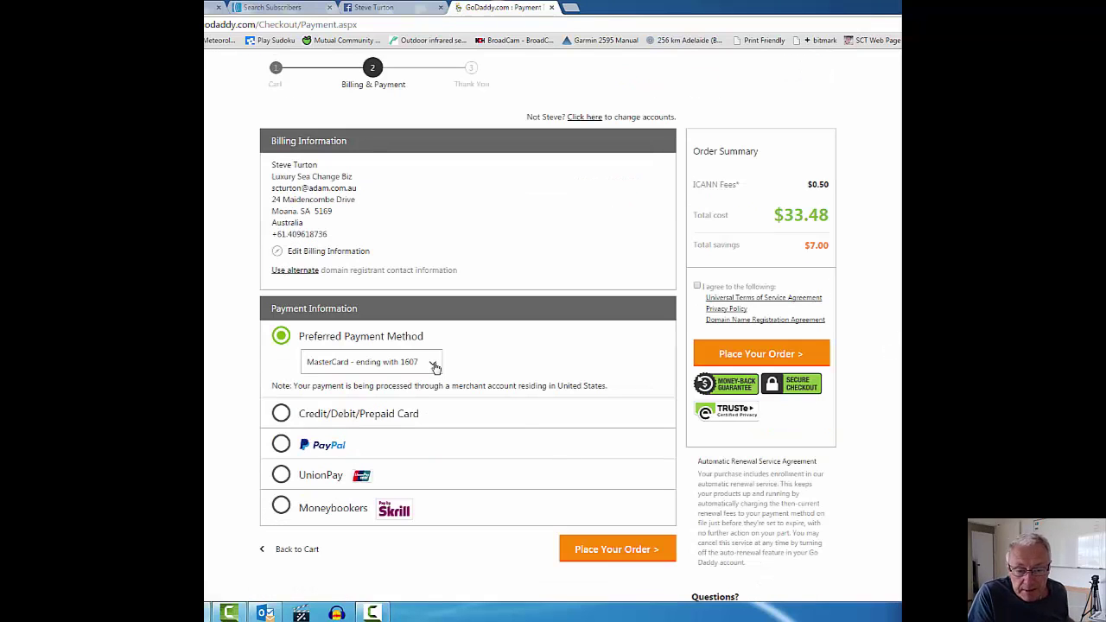
click(281, 446)
scroll(282, 451, down, 2)
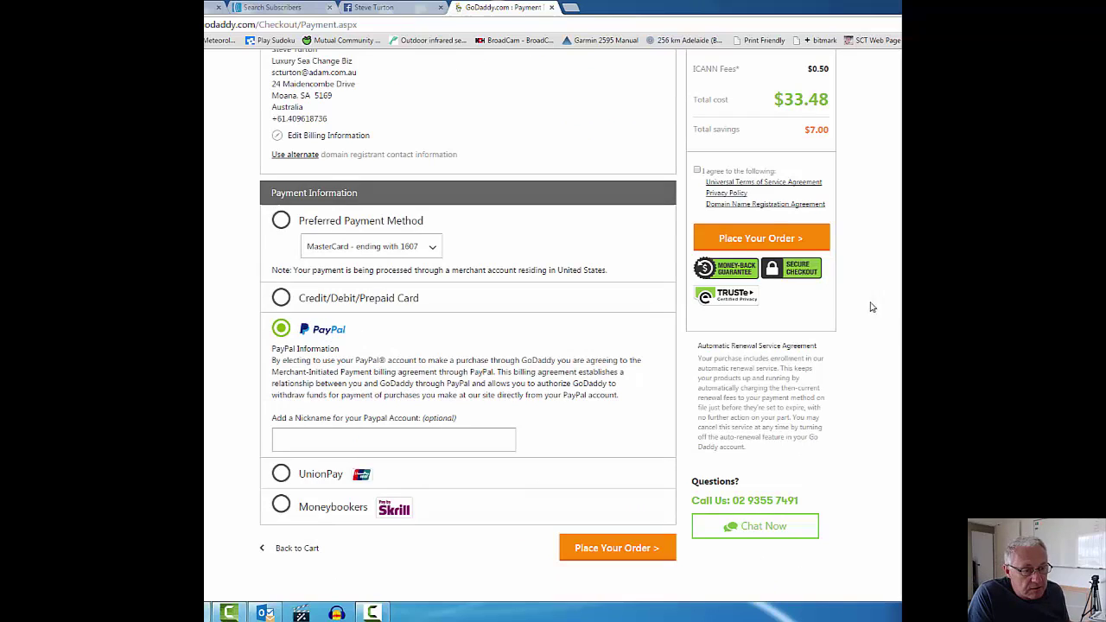
scroll(800, 213, up, 1)
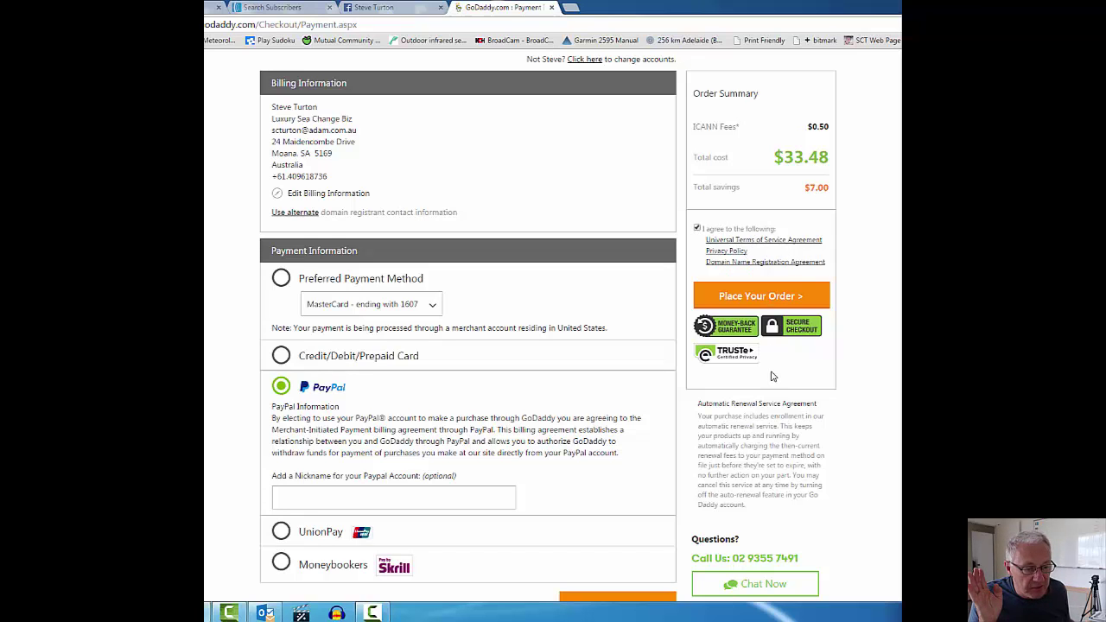
scroll(774, 376, down, 3)
click(603, 395)
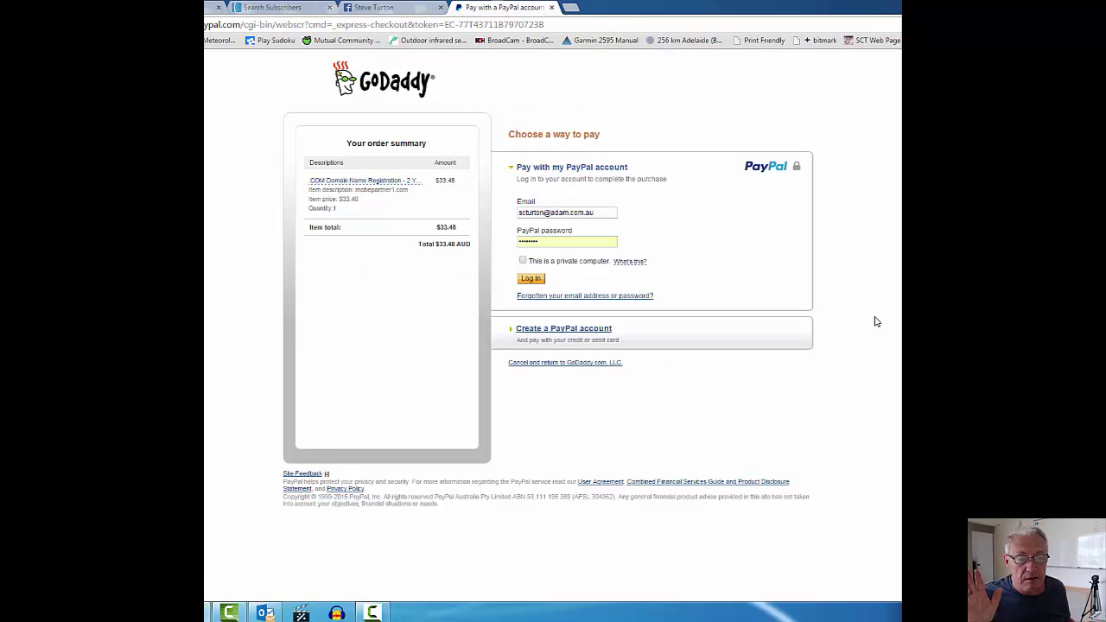
Step: Log in to PayPal with the private computer option set and confirm the mobepartner1.com purchase
click(523, 261)
click(533, 280)
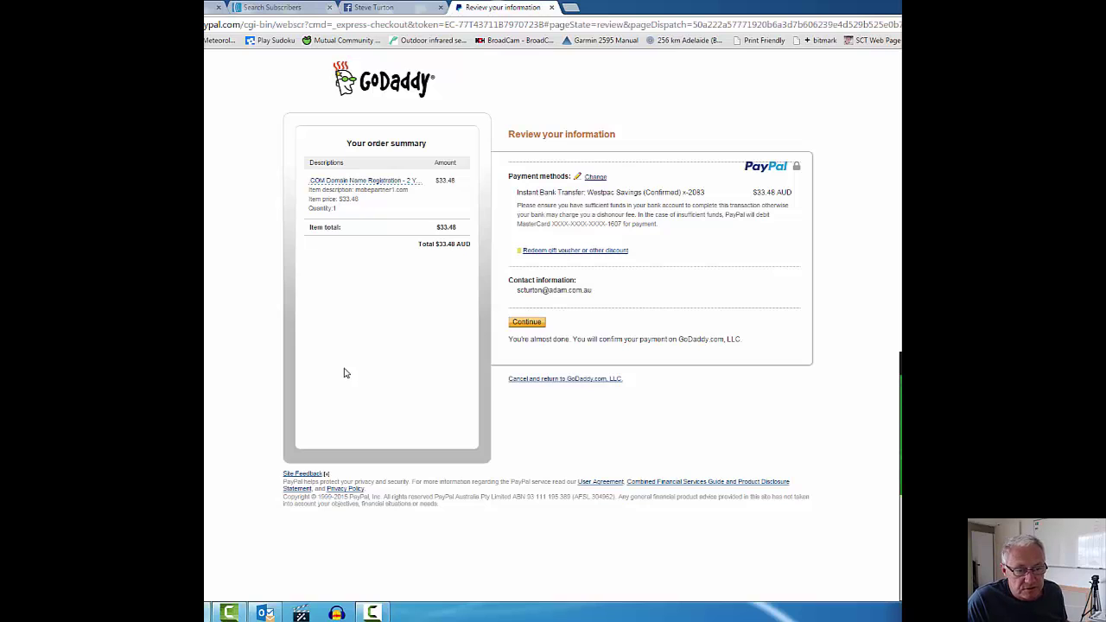
click(525, 322)
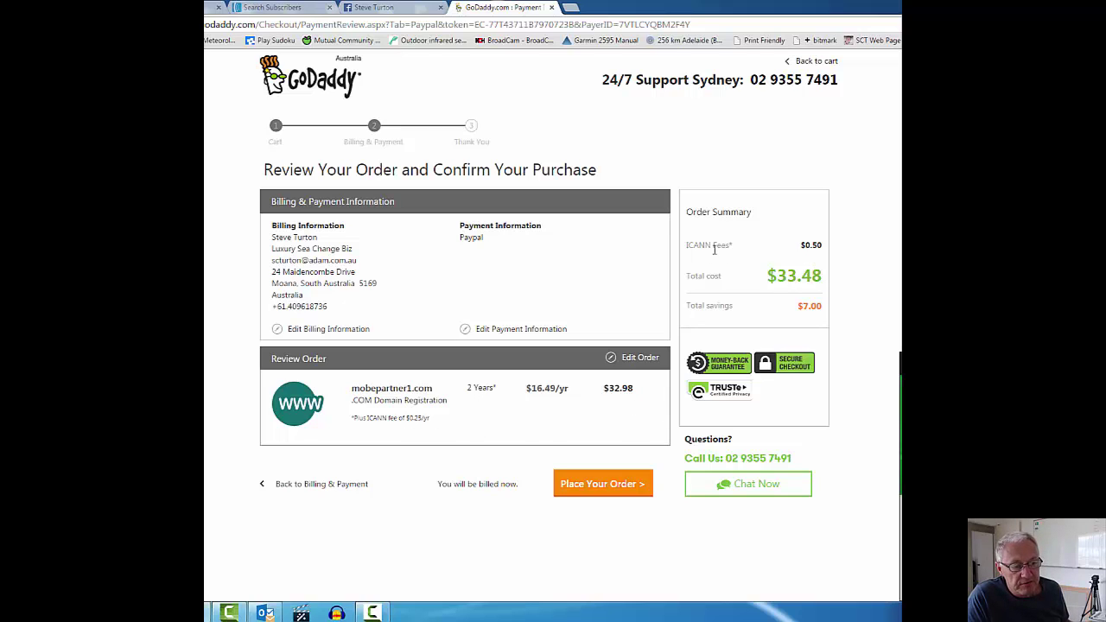
click(603, 486)
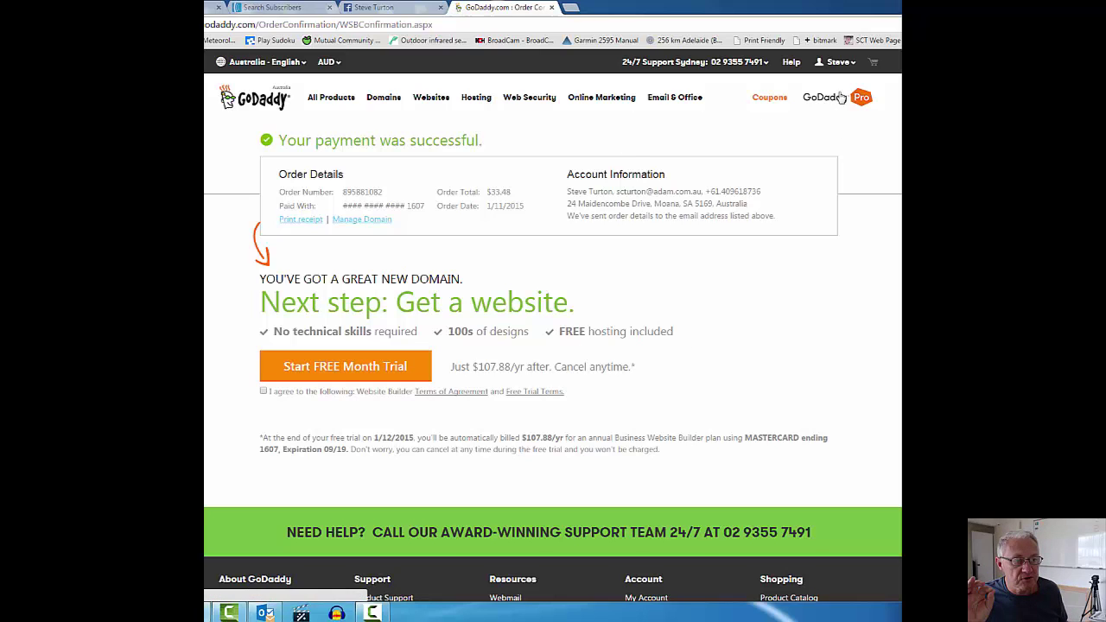
Step: Close the order confirmation and Search Subscribers pages and return to the Facebook profile
click(552, 8)
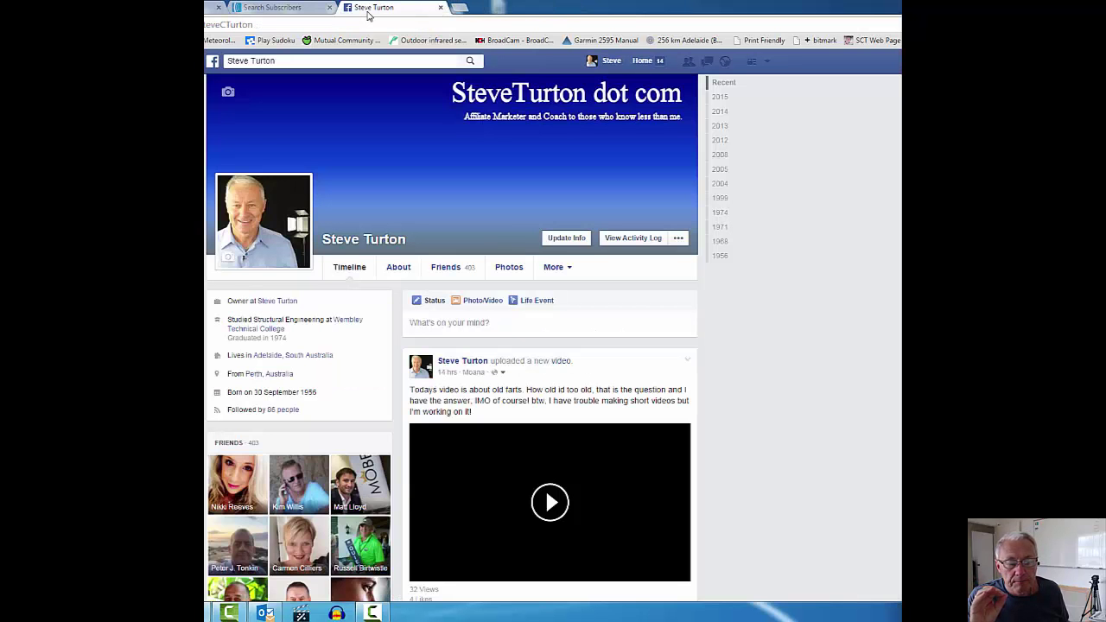
click(261, 9)
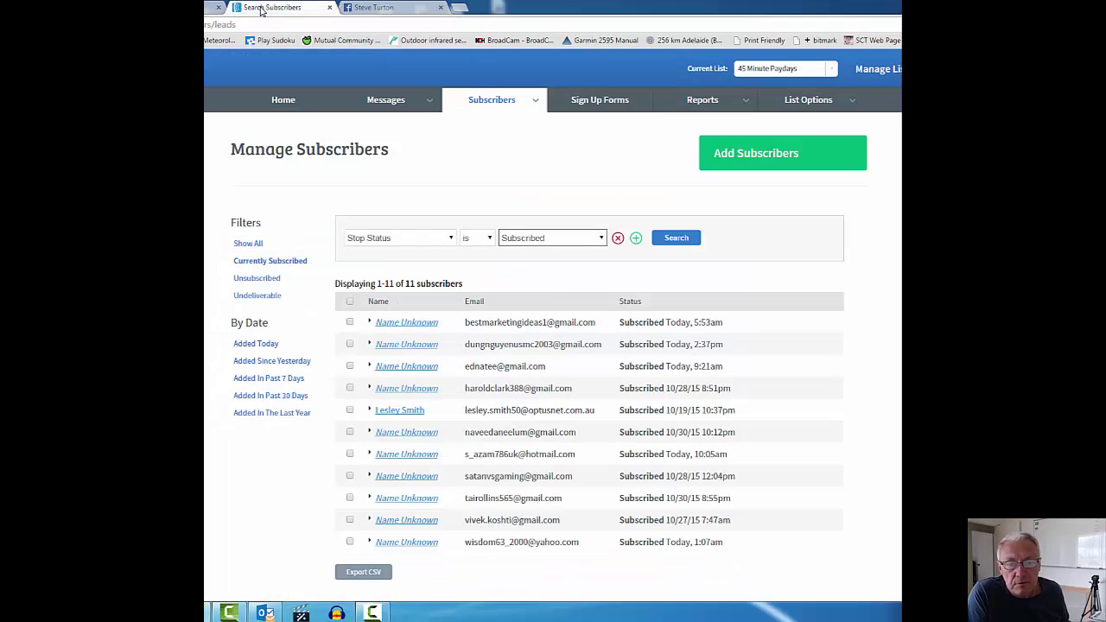
click(329, 10)
click(288, 7)
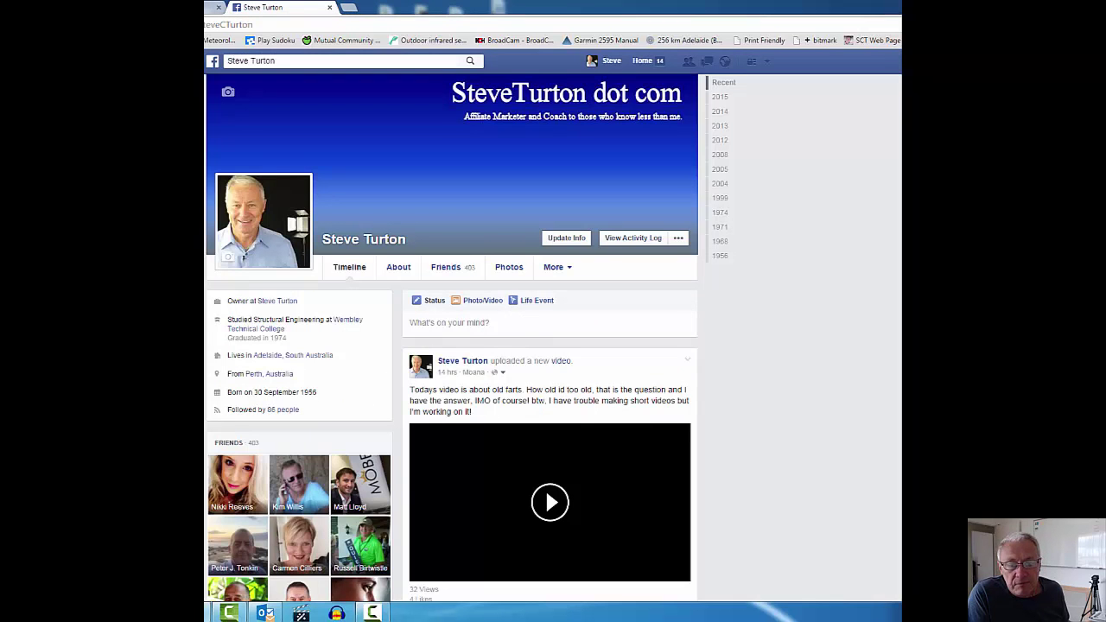